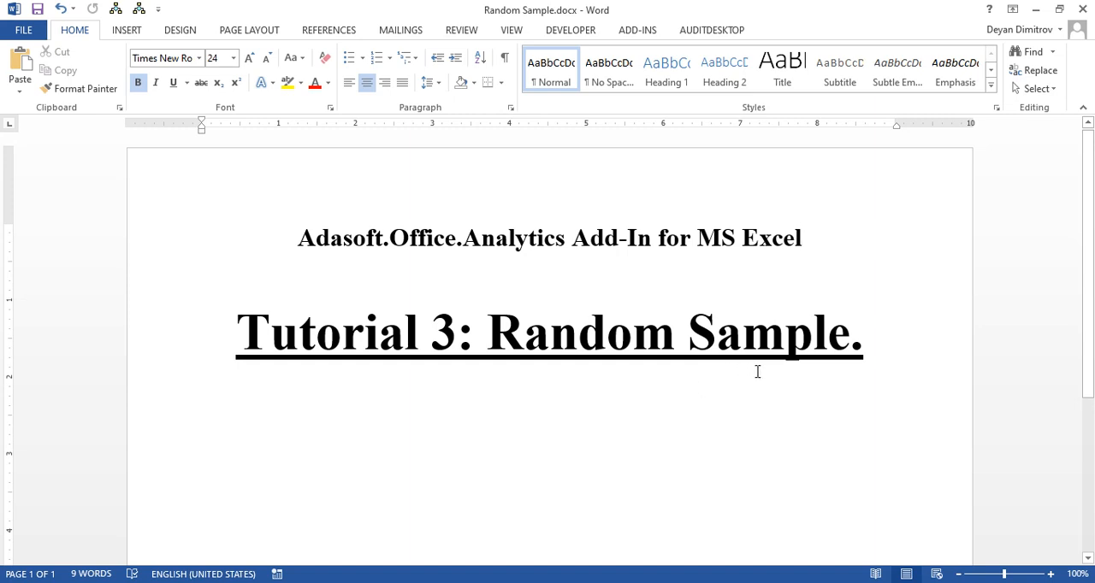
# Step: Switch to Excel and start a random sample of the Log sheet, with headers in the range and *Sum as value column
pyautogui.click(1034, 11)
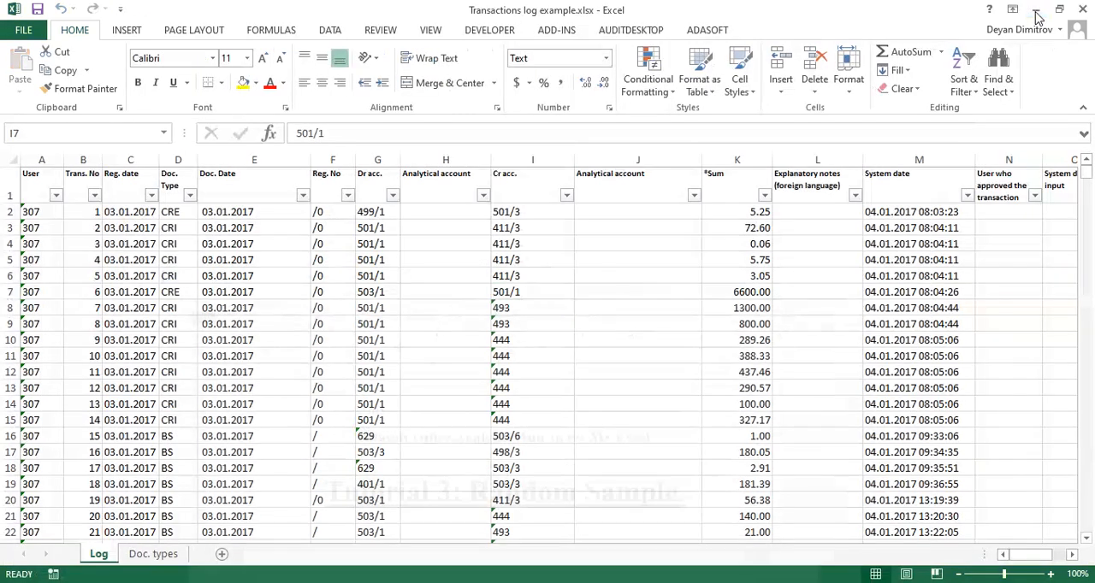
pyautogui.click(706, 30)
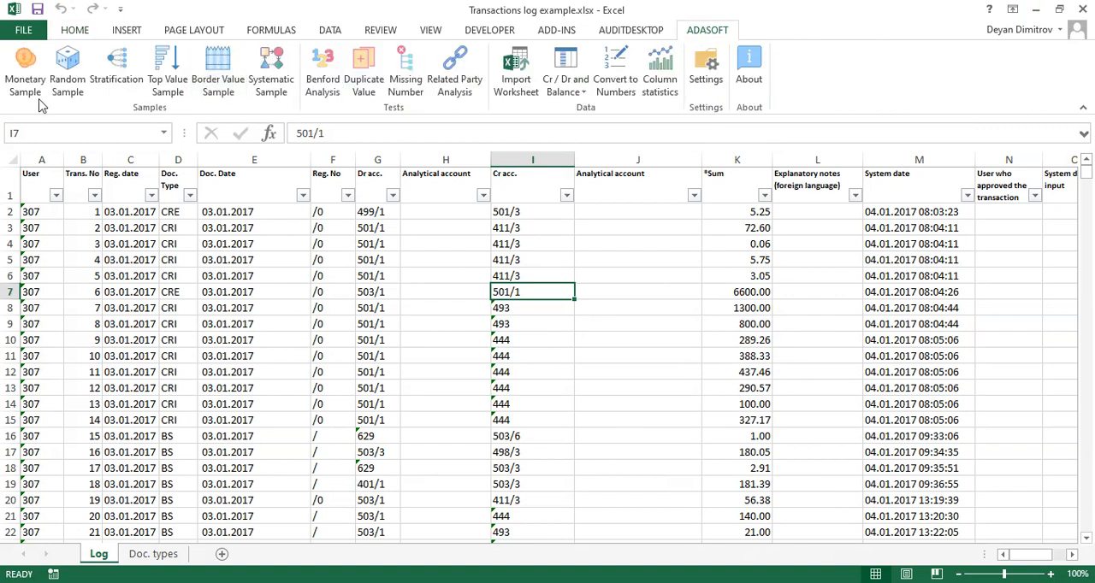
pyautogui.click(75, 70)
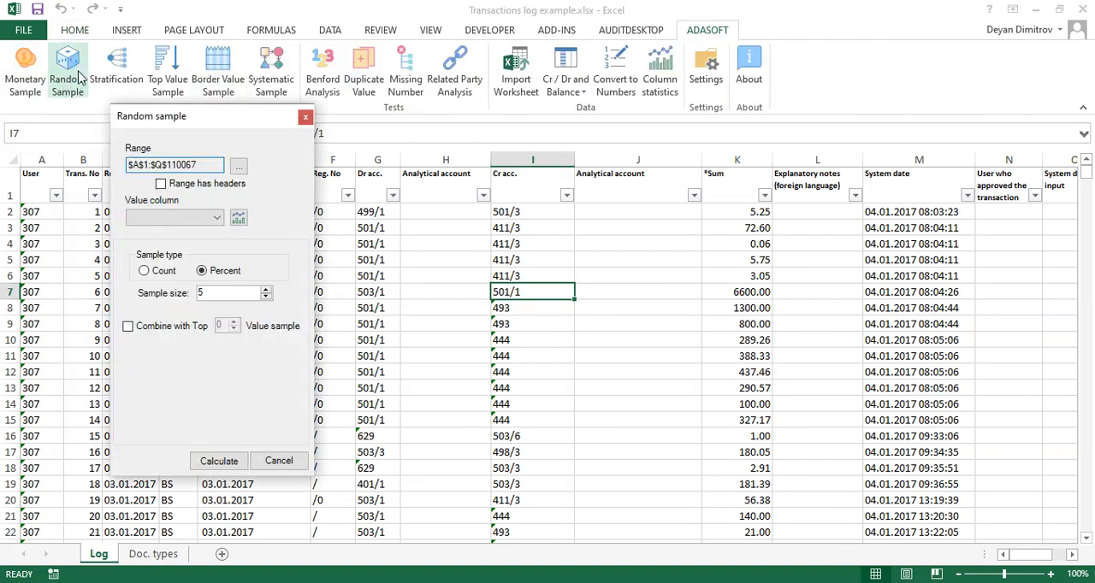
pyautogui.click(171, 185)
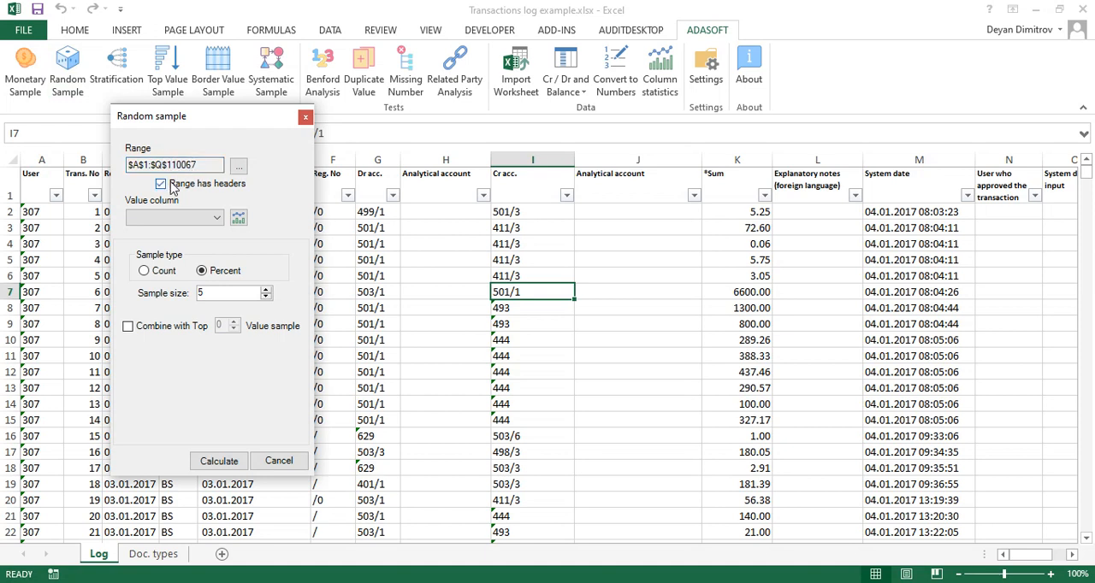
pyautogui.click(216, 220)
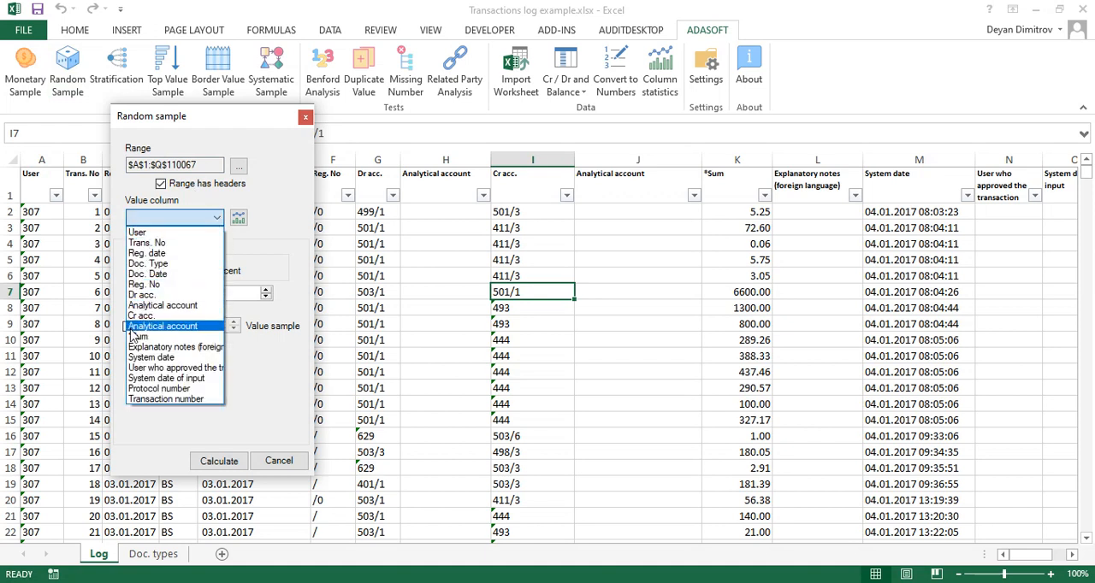
pyautogui.click(138, 337)
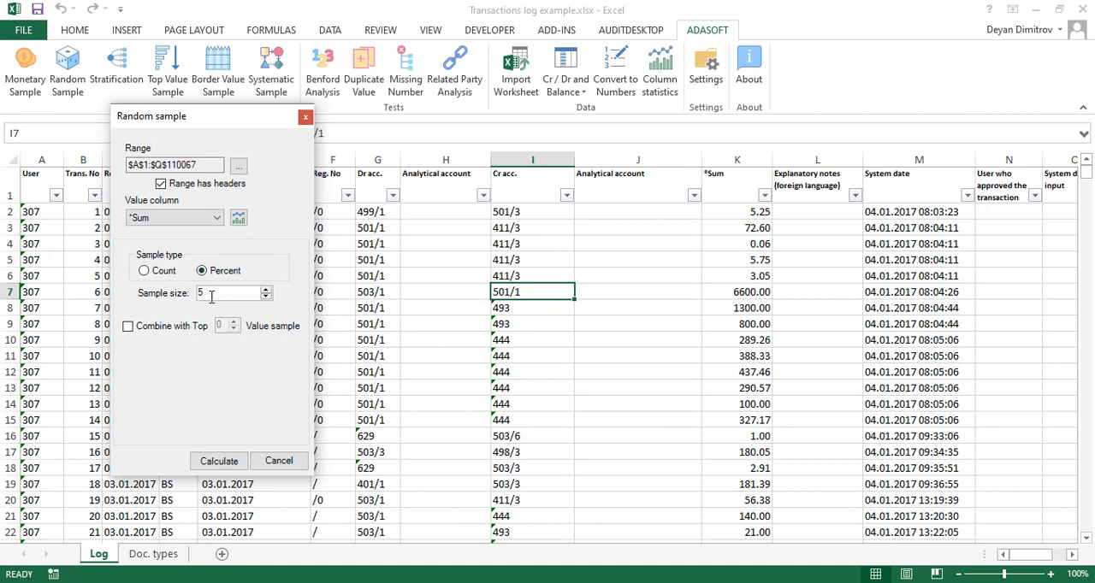
# Step: Set the percentage sample size to 1 and calculate the random sample
pyautogui.click(266, 297)
pyautogui.click(266, 297)
pyautogui.click(218, 460)
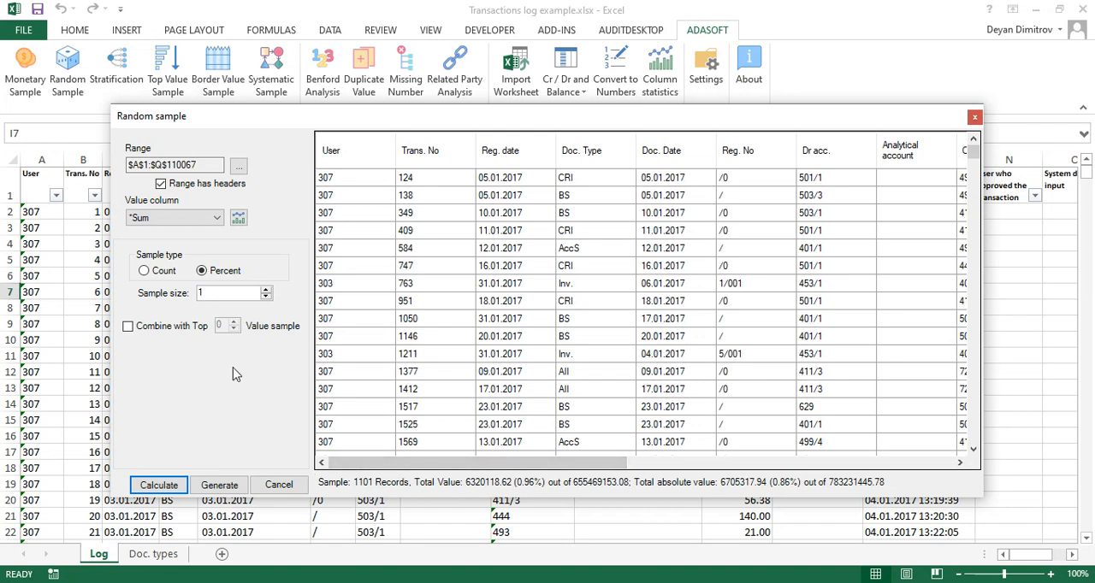
# Step: Change the sample type to Count with a sample size of 50 and calculate the sample
pyautogui.click(167, 273)
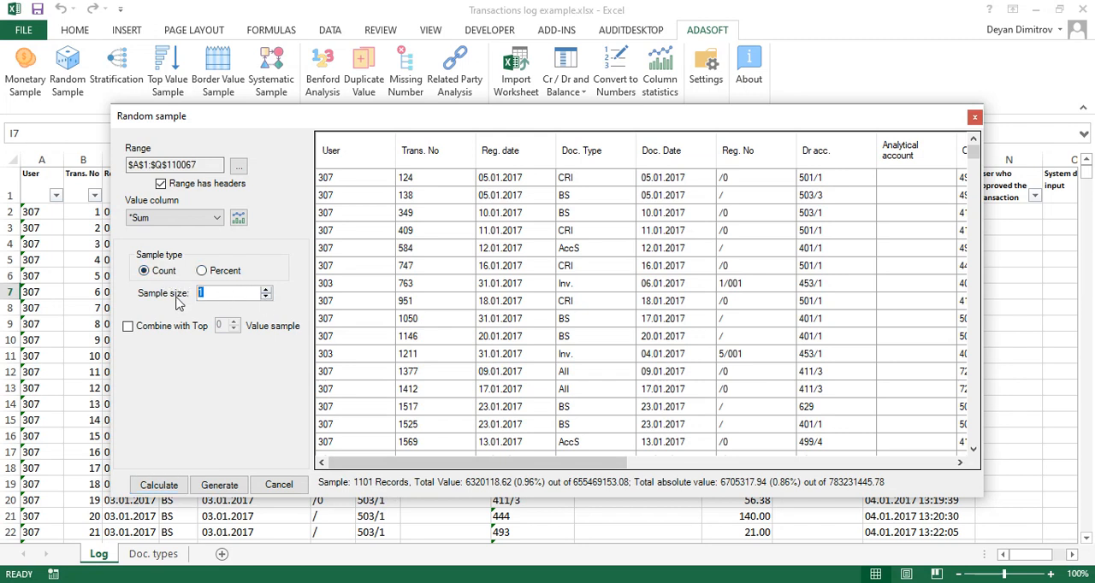
pyautogui.write('50')
pyautogui.click(159, 485)
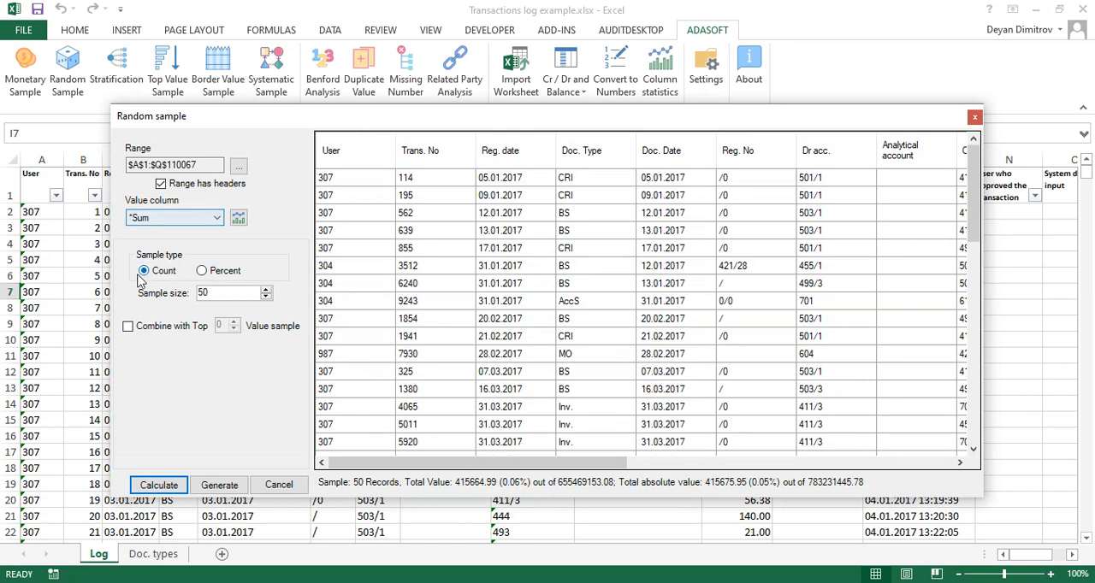
# Step: Combine the random sample with a top 50 value sample, recalculate it and generate the combined sample sheet
pyautogui.click(141, 333)
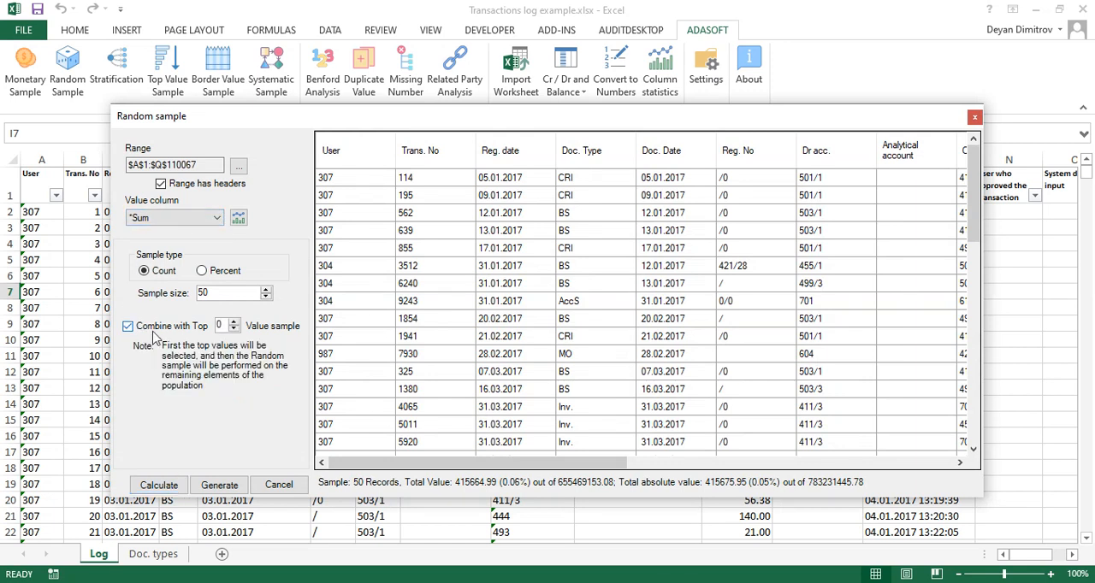
pyautogui.doubleClick(221, 325)
pyautogui.write('5')
pyautogui.click(159, 485)
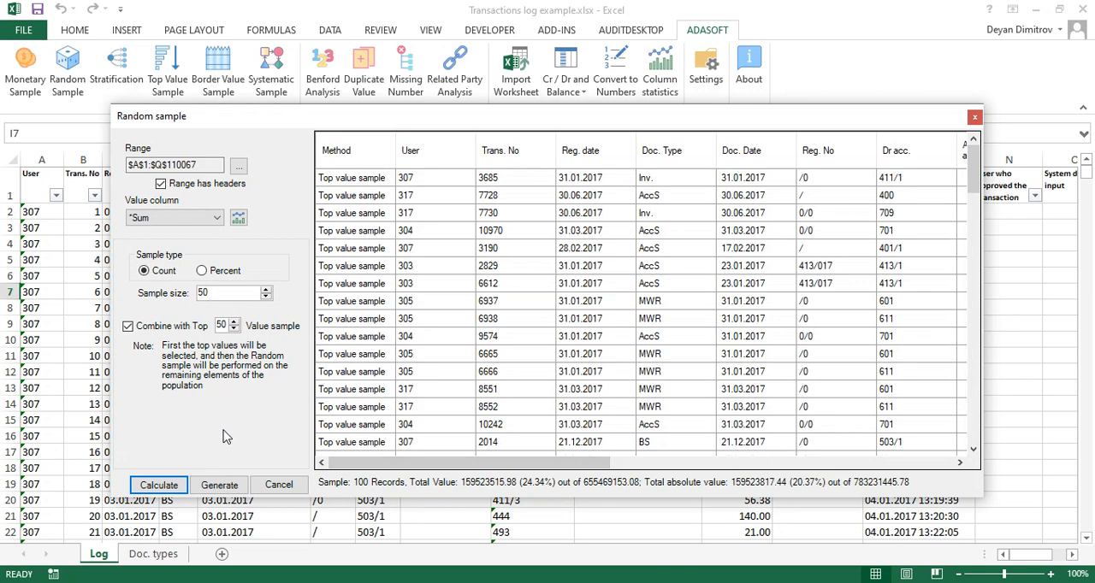
pyautogui.click(220, 485)
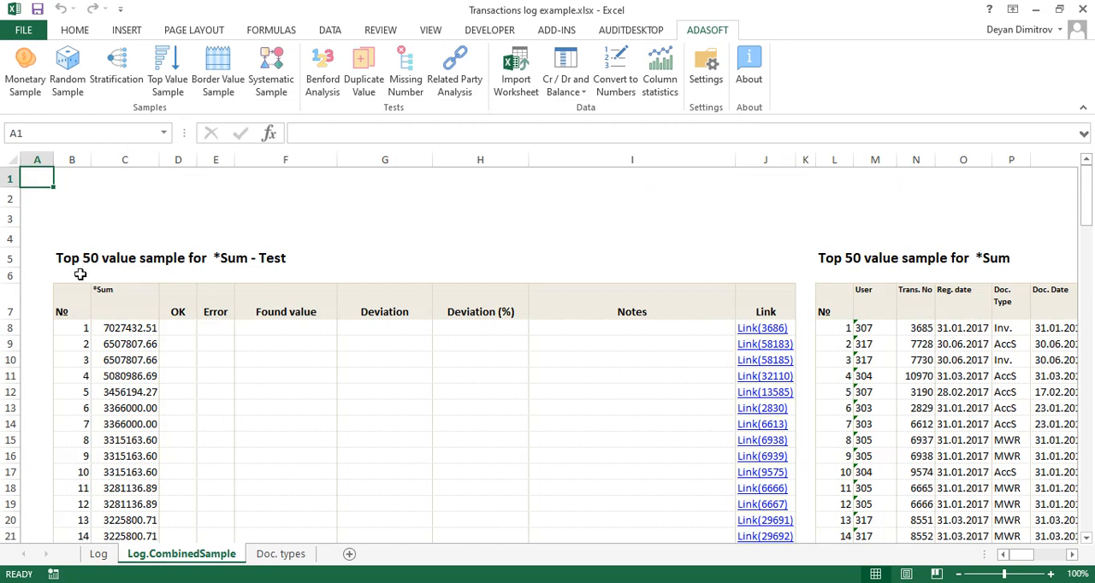
# Step: Review the top value and random record tables in the generated sheet, and close the transactions workbook without saving
pyautogui.click(81, 257)
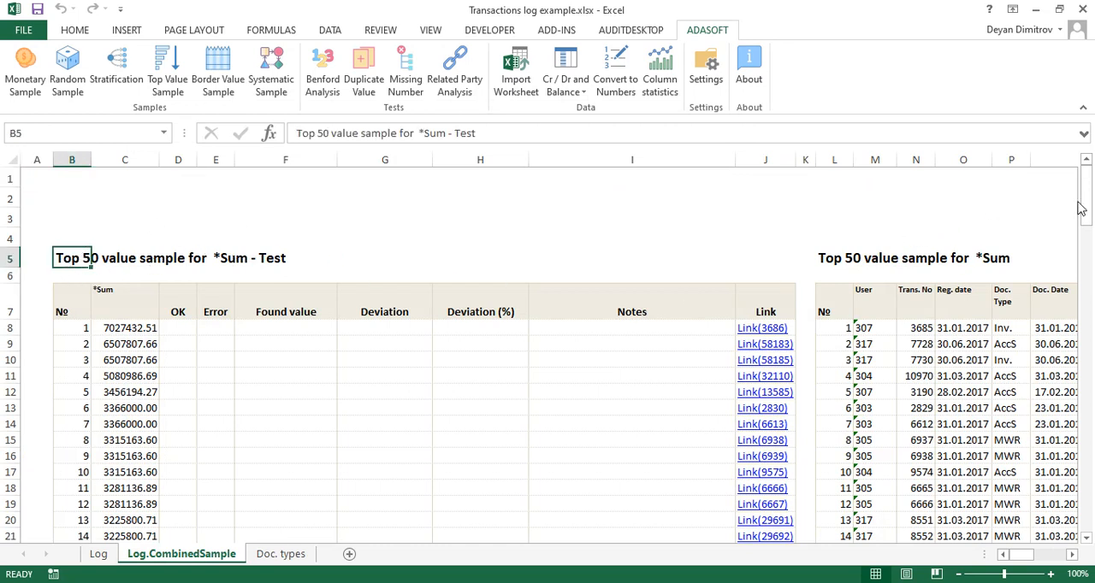
pyautogui.moveTo(1086, 205); pyautogui.dragTo(1088, 346)
pyautogui.click(77, 229)
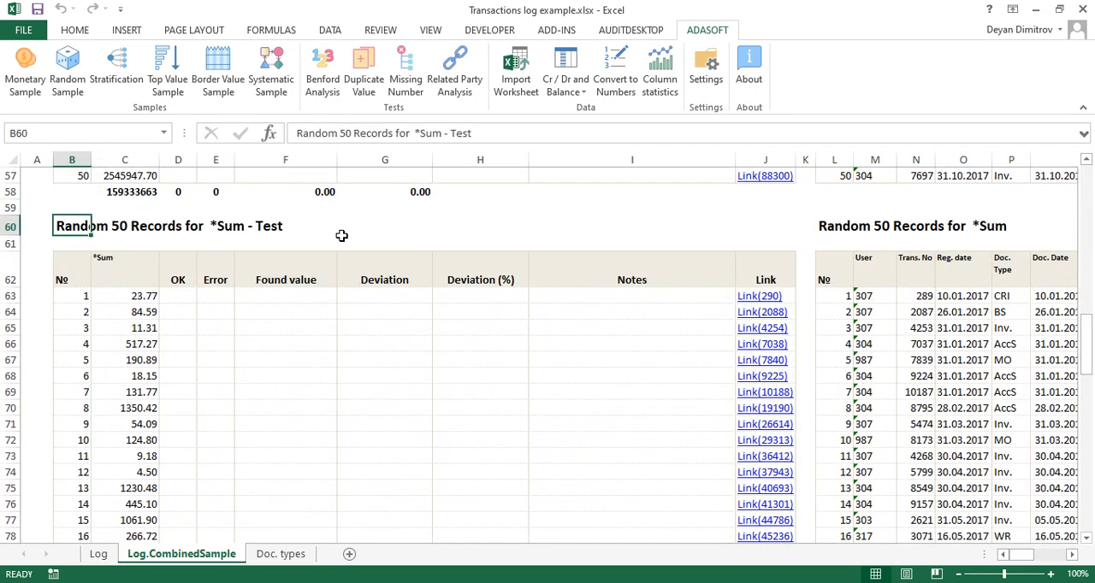
pyautogui.click(1084, 7)
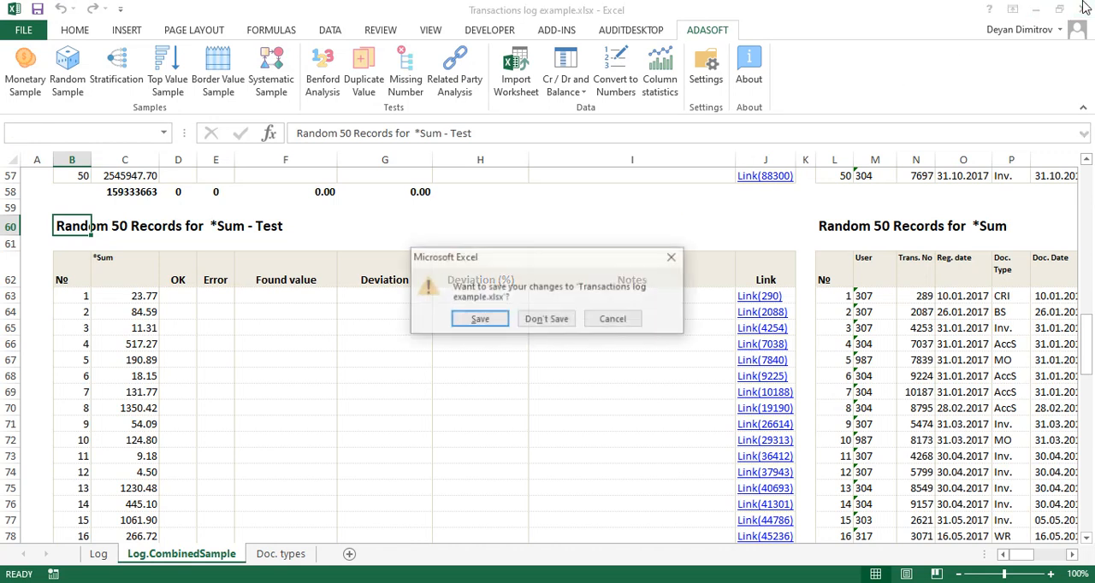
pyautogui.click(545, 323)
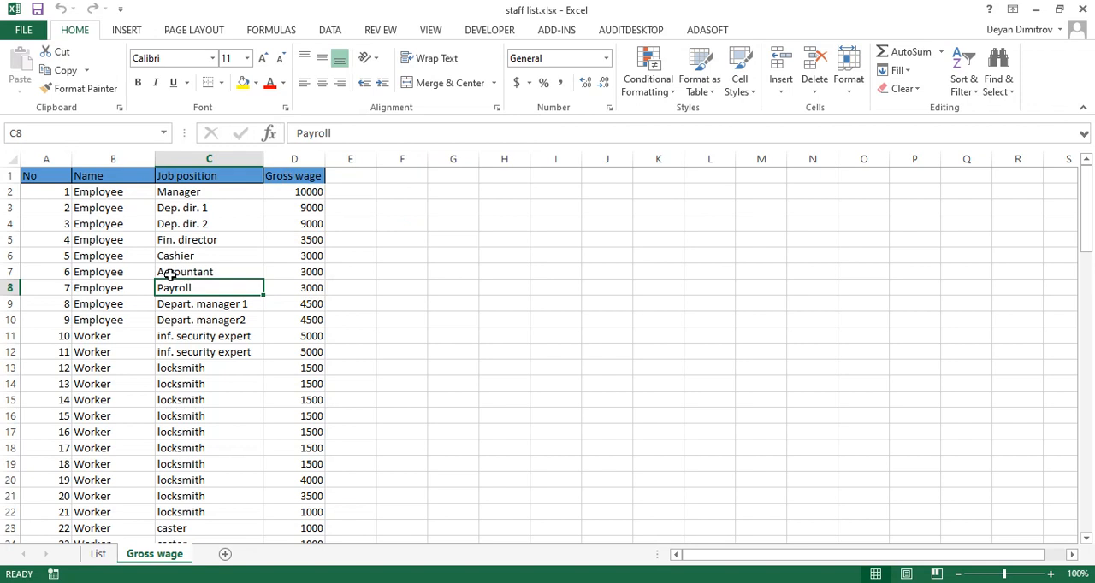
# Step: Start a random sample of the Gross wage sheet, with headers in the range and Name as value column
pyautogui.click(191, 255)
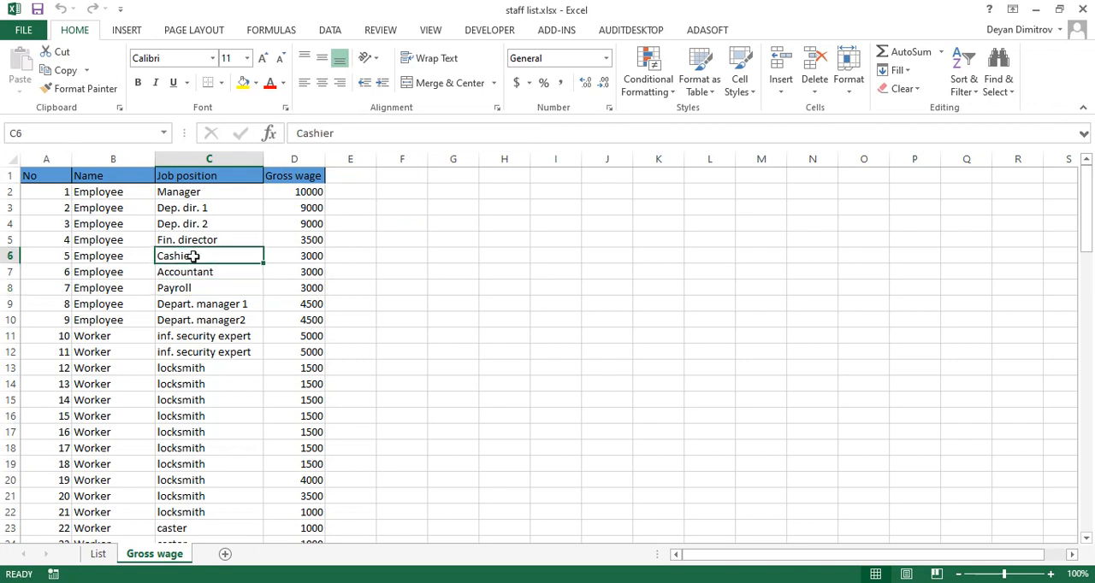
pyautogui.click(716, 30)
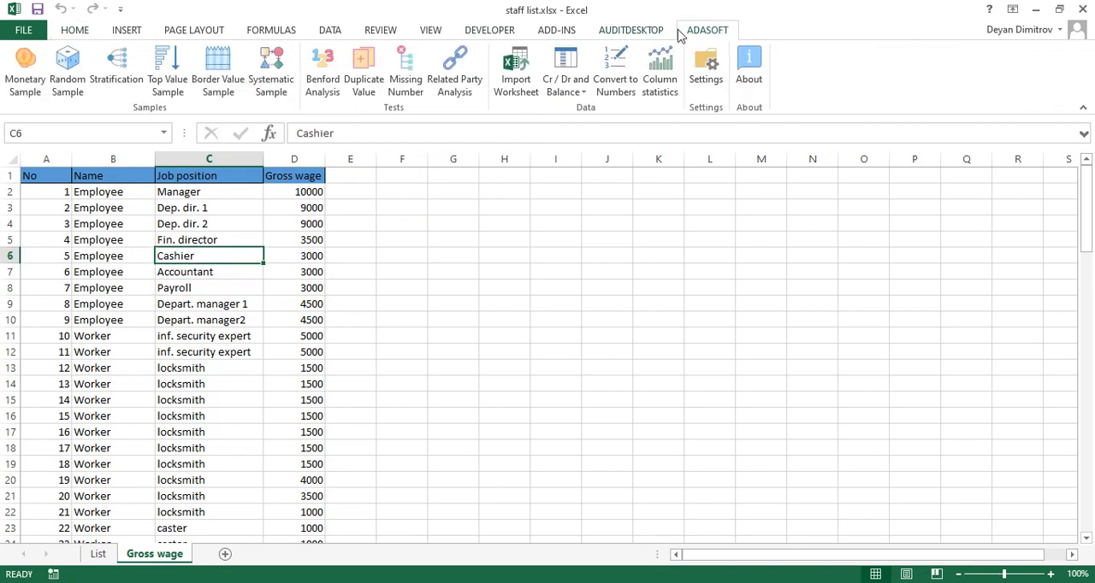
pyautogui.click(63, 77)
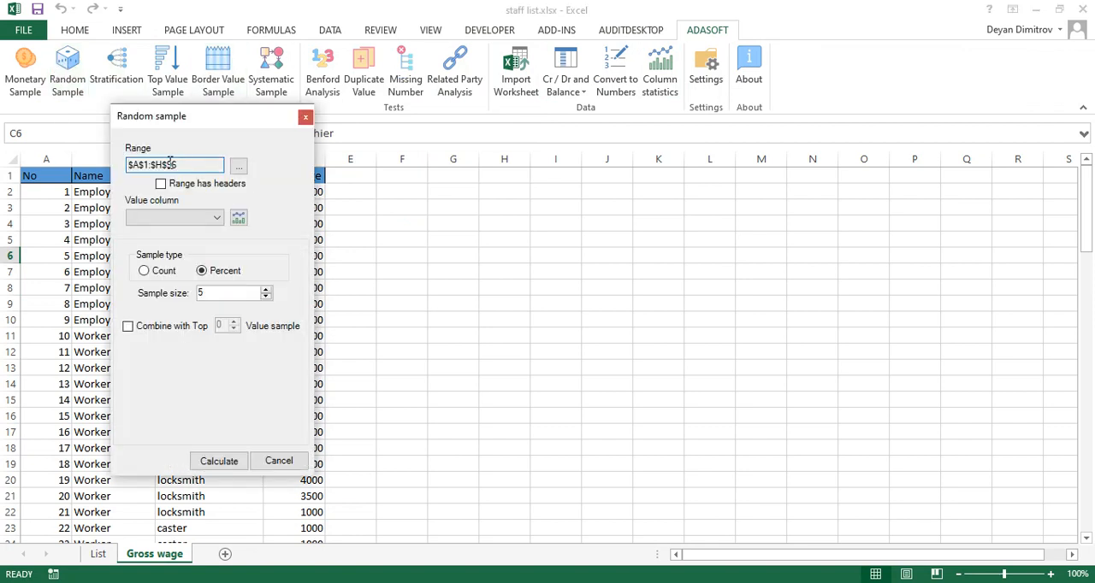
pyautogui.click(161, 183)
pyautogui.click(214, 220)
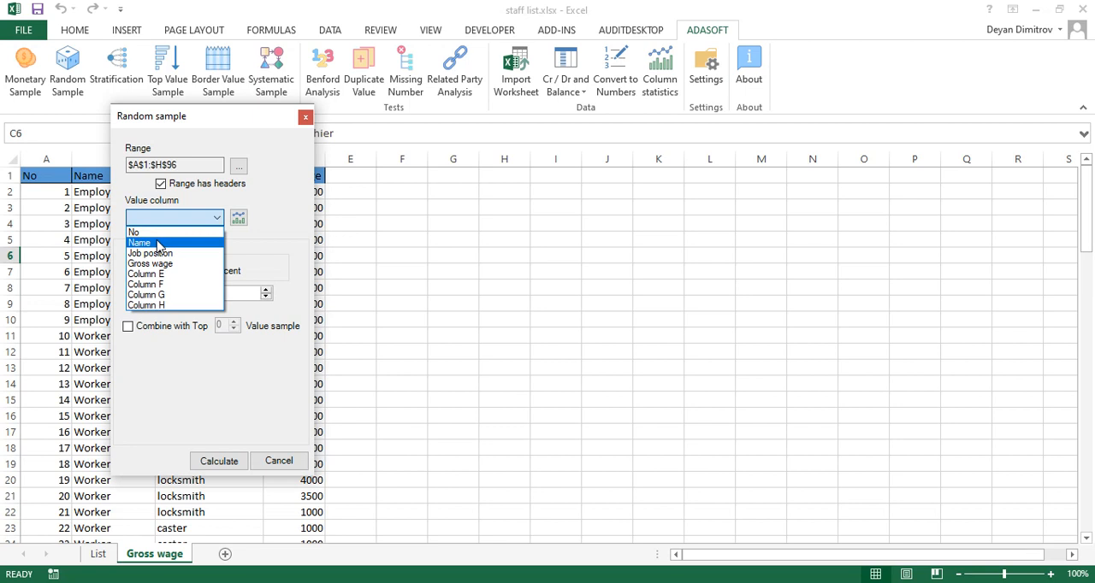
pyautogui.click(159, 244)
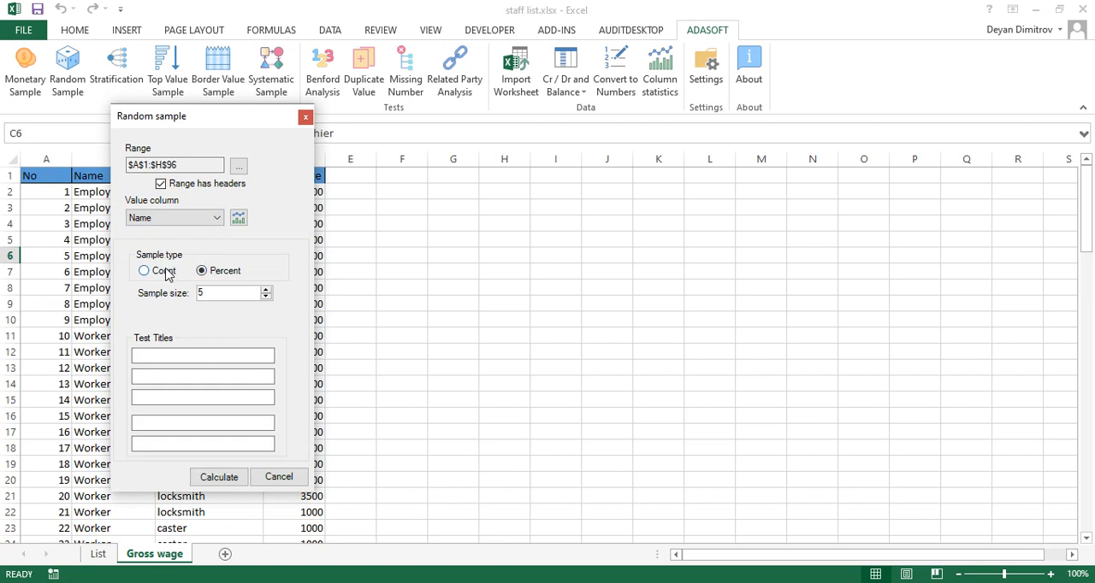
# Step: Set the staff sample to the Count type with a sample size of 10
pyautogui.click(167, 274)
pyautogui.click(267, 292)
pyautogui.click(267, 291)
# Step: Enter "contract validity" and "salaries and insurances" as the first two test titles
pyautogui.click(199, 354)
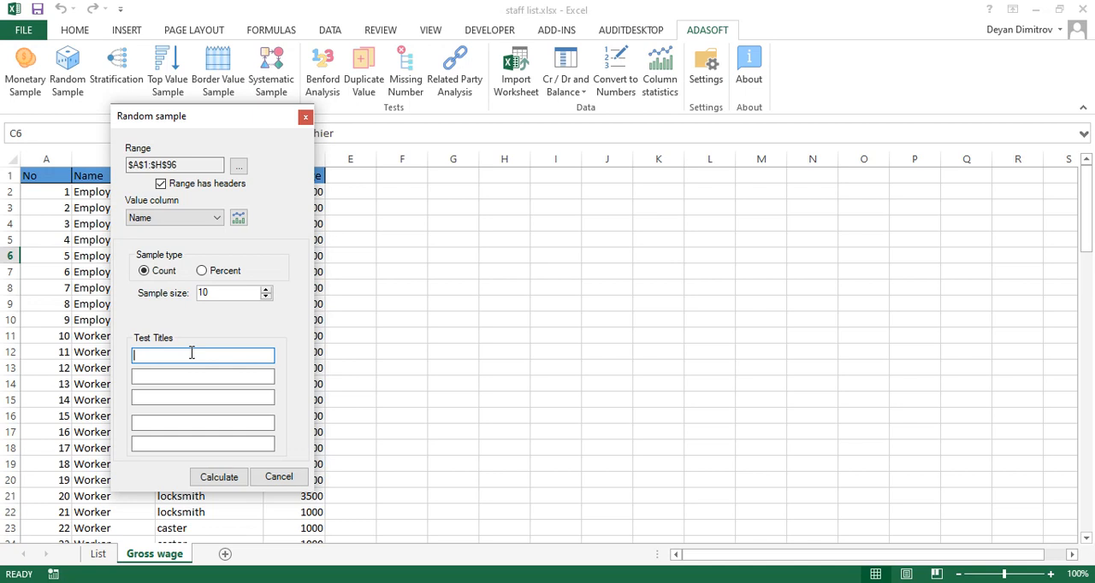
pyautogui.write('contract validity')
pyautogui.press('Tab')
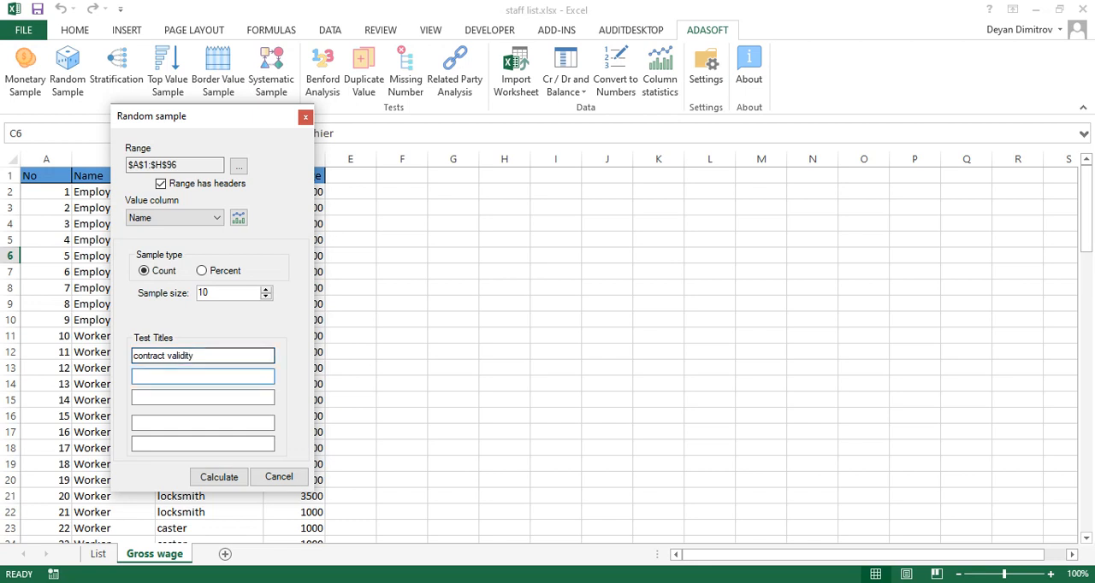
pyautogui.write('salaries and insurances')
# Step: Calculate the staff sample, generate its sheet, and check the test title columns in the header row
pyautogui.click(235, 476)
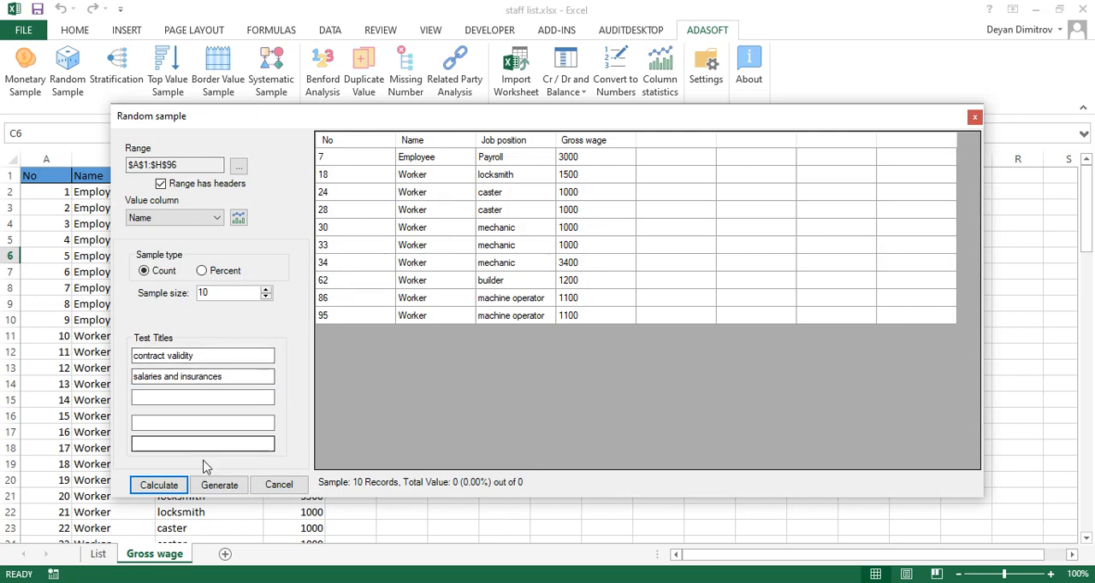
pyautogui.click(220, 485)
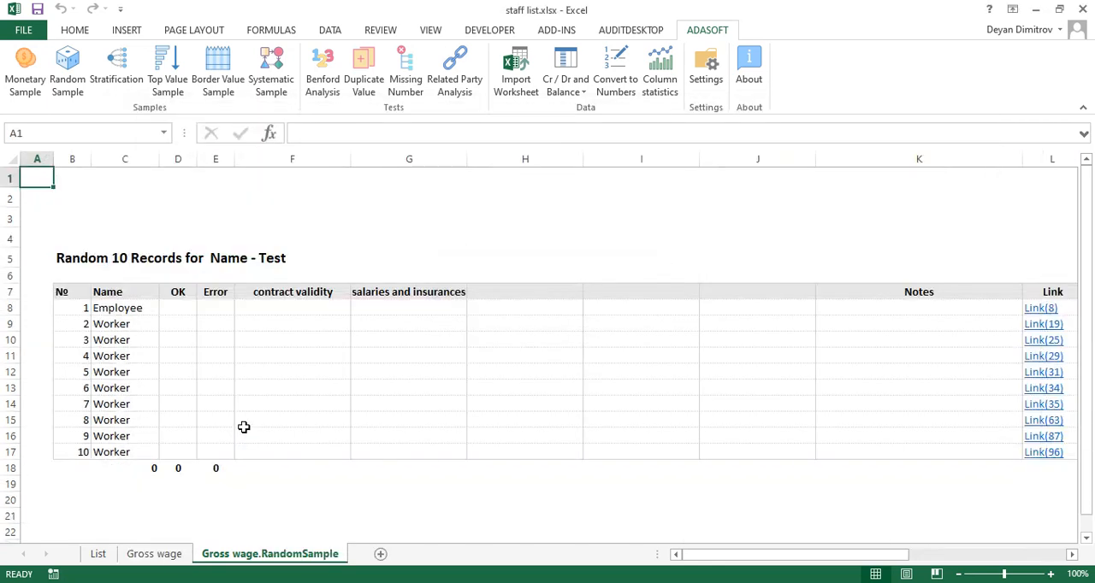
pyautogui.click(303, 292)
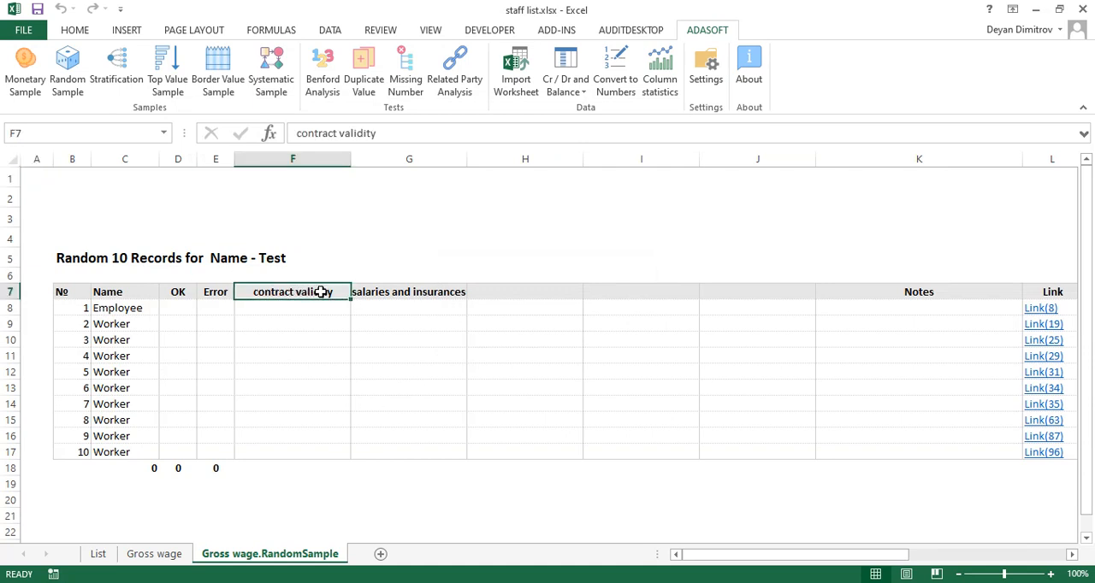
pyautogui.click(442, 291)
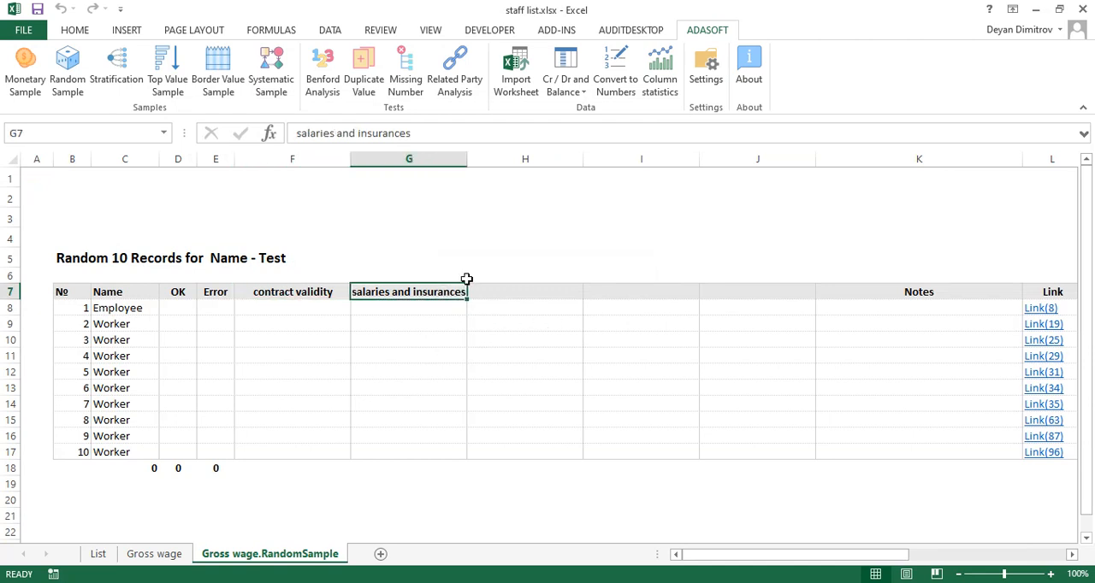
pyautogui.click(517, 291)
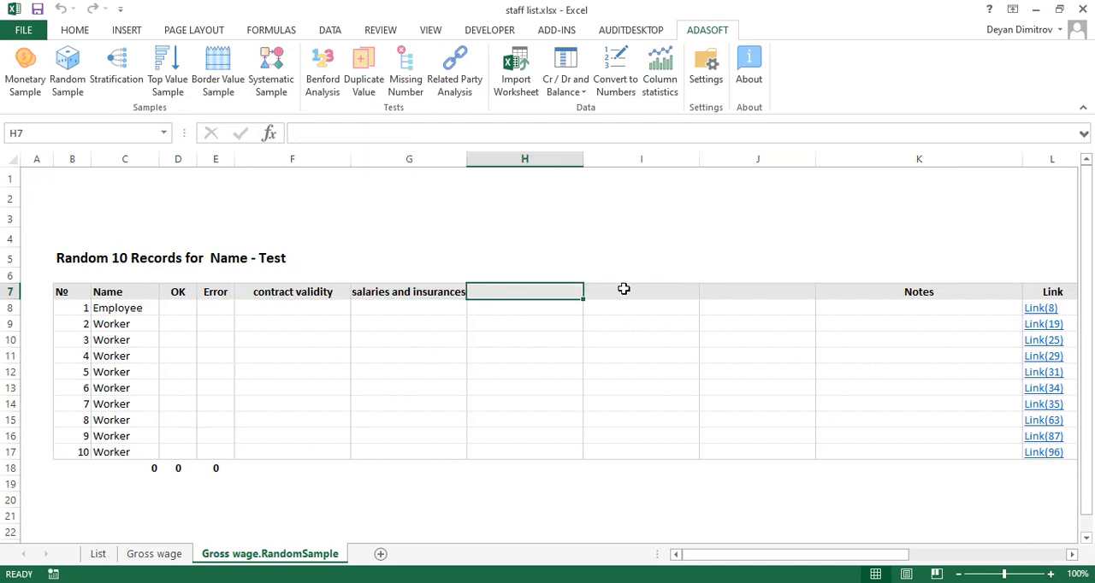
pyautogui.click(624, 289)
pyautogui.click(734, 288)
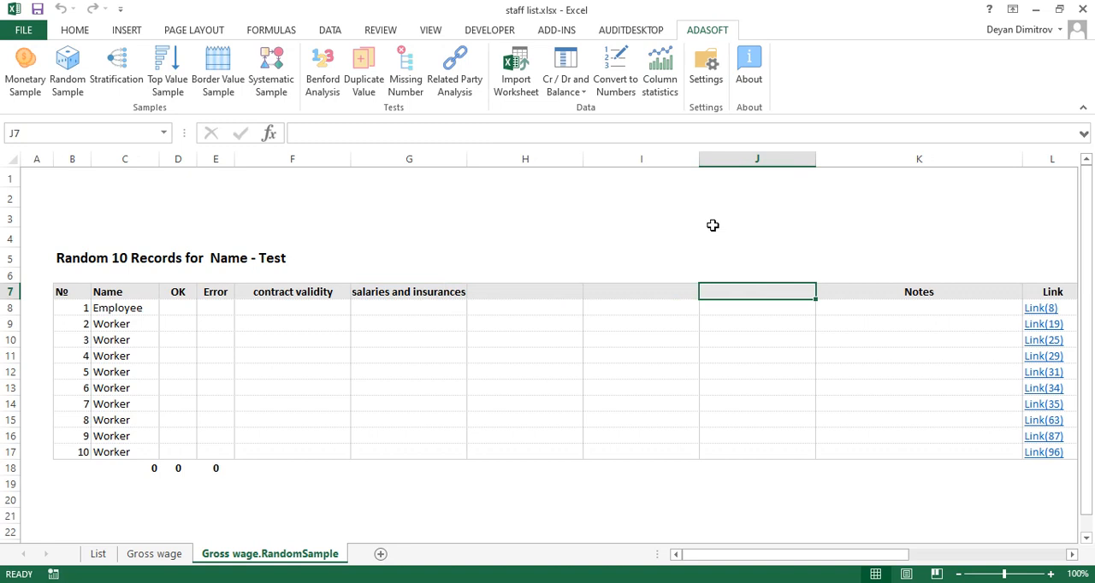